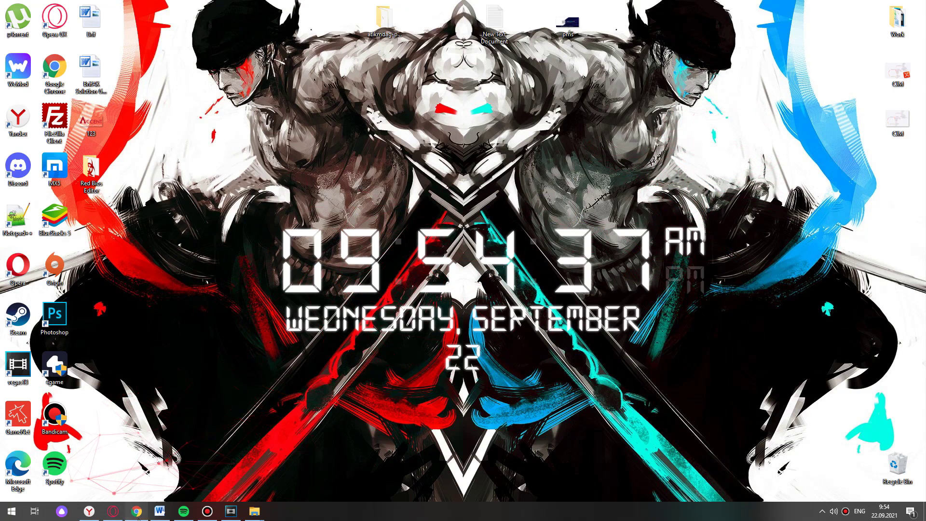
- Download the OhGodAnETHlargementPill zip from its Bittention software page via the MEGA host
left_click(137, 512)
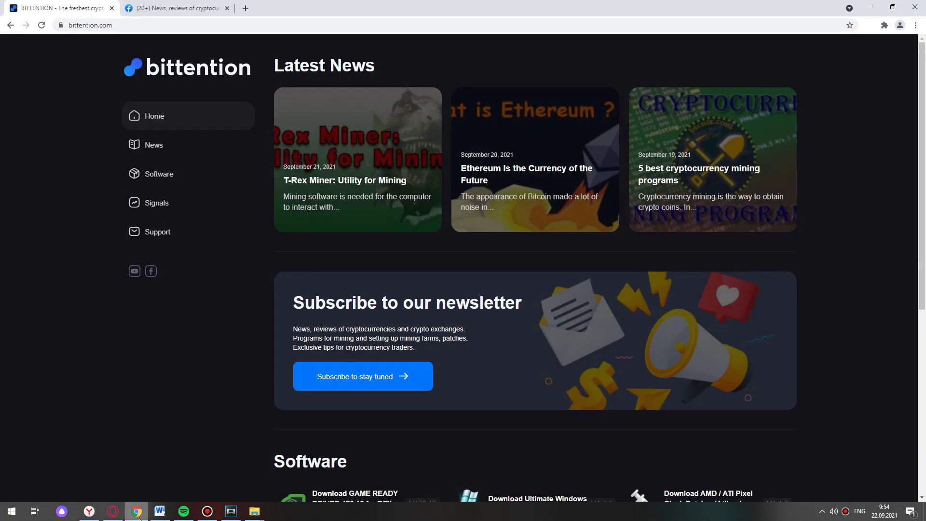
left_click(183, 179)
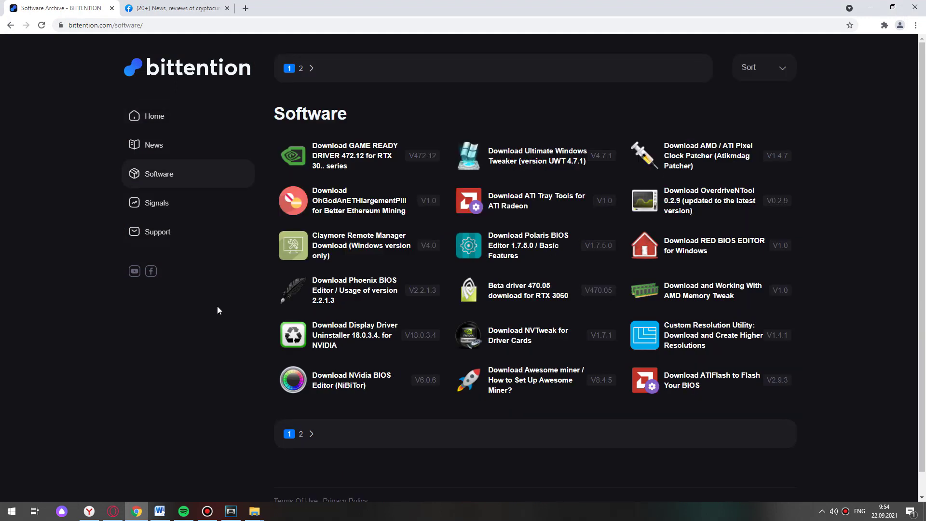
left_click(344, 210)
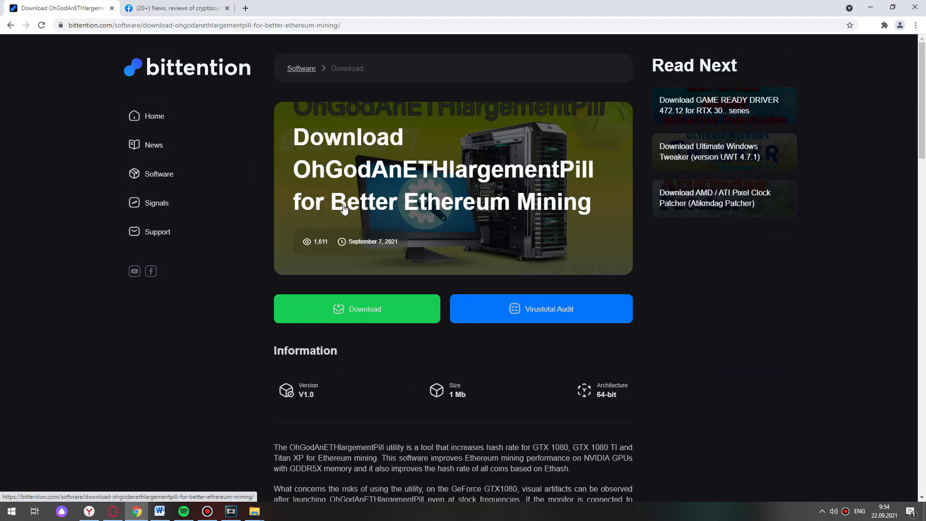
left_click(399, 314)
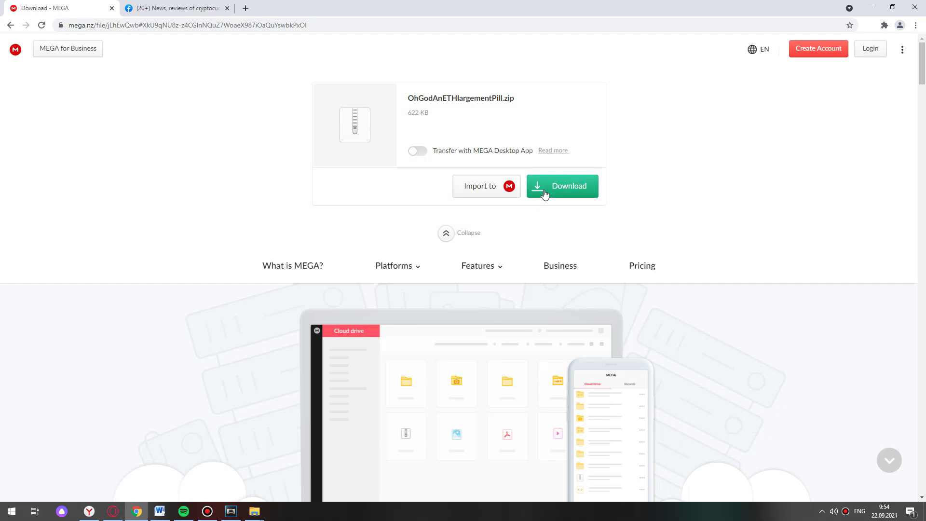
left_click(545, 190)
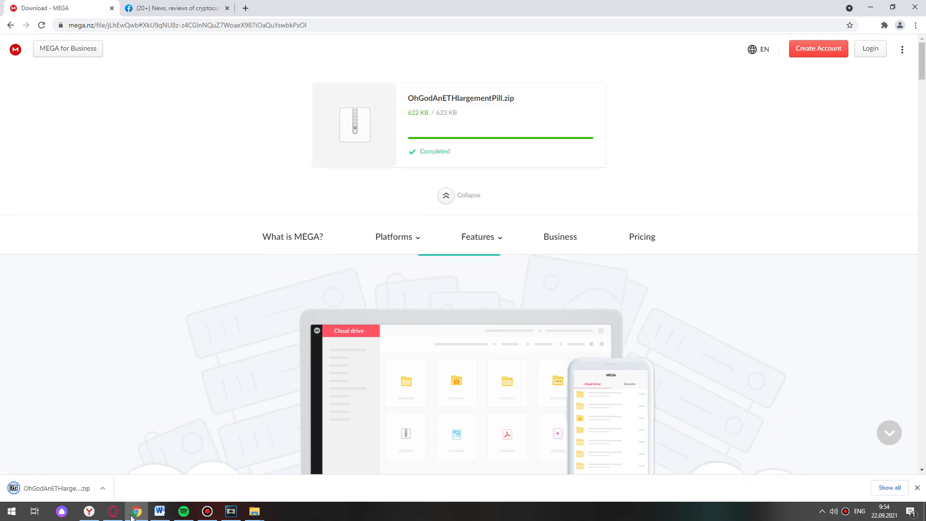
- Copy the OhGodAnETHlargementPill folder from the zip to the desktop and launch the application inside it
left_click(72, 488)
left_click(867, 6)
left_click_drag(209, 334, 414, 29)
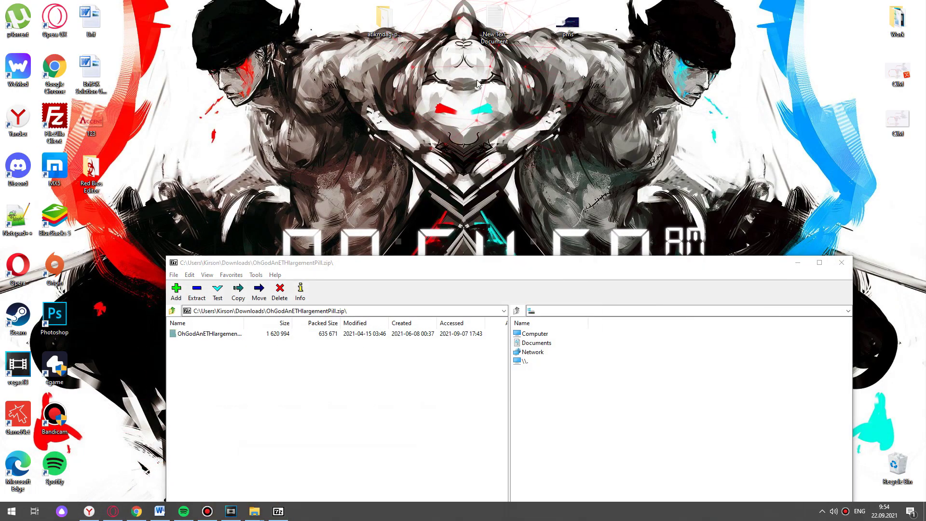
left_click(842, 263)
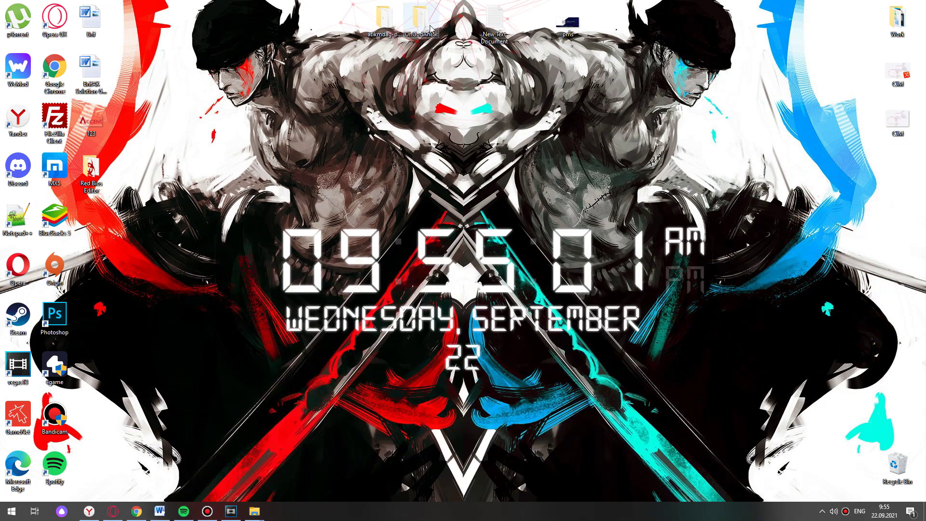
double_click(421, 18)
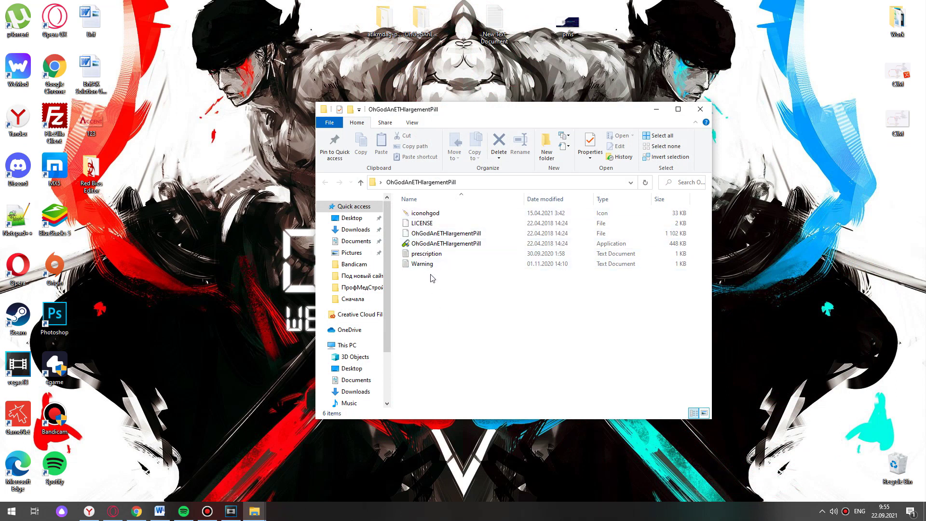
left_click(460, 243)
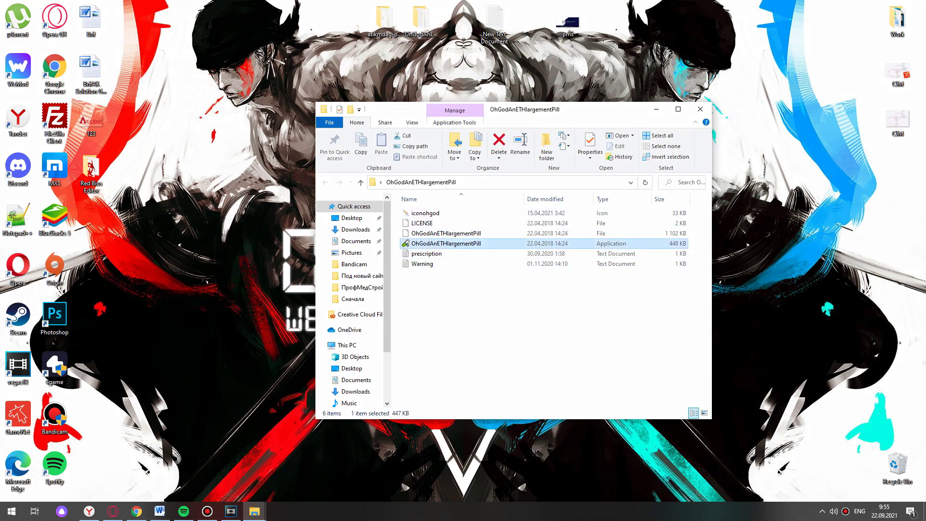
key("Return")
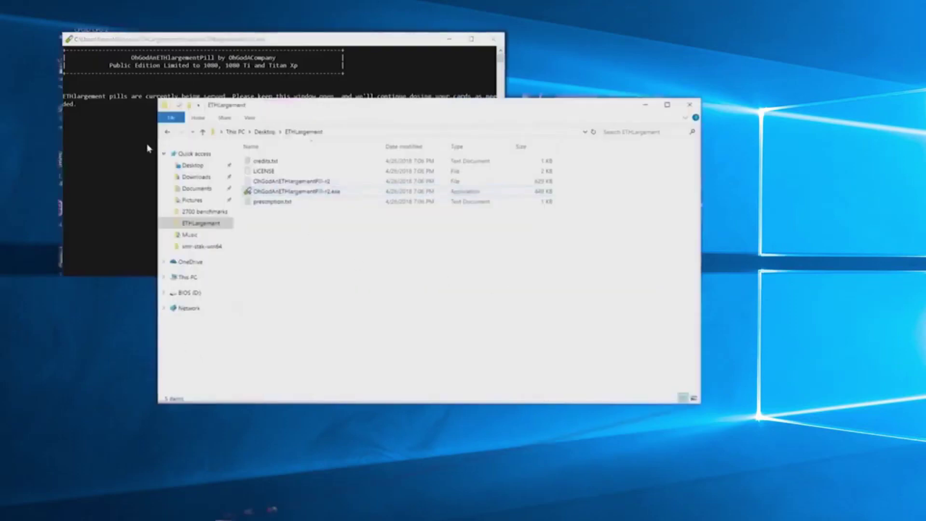
- Run PRL.bat from the Claymore miner folder to start mining Pirl at about 49.2 Mh/s
left_click(167, 131)
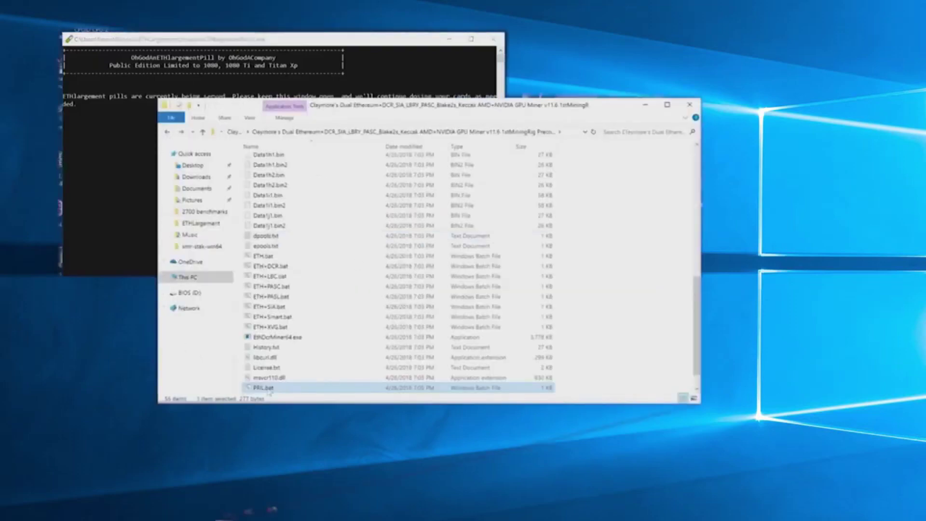
double_click(264, 388)
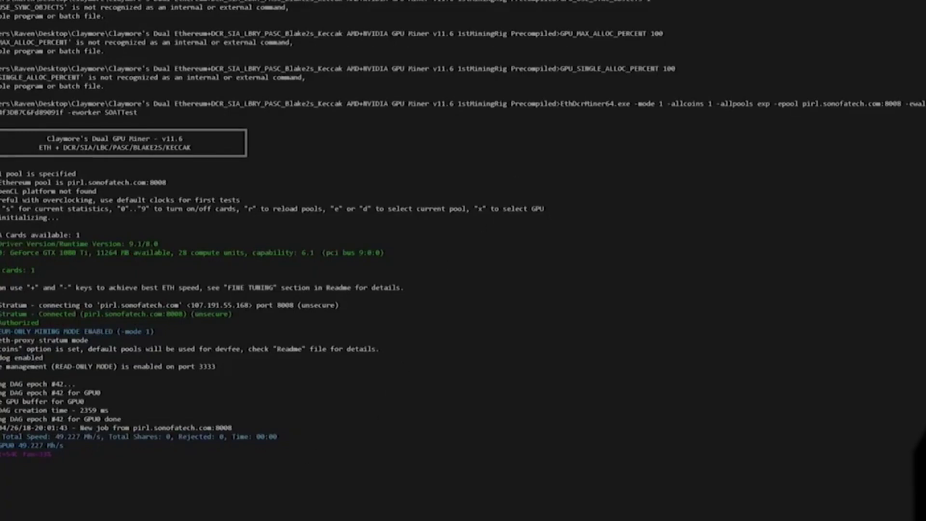
- Change the Ethash power from 310 to 270 W and recalculate, giving Ethereum $1.14 daily profit
mouse_move(286, 520)
left_click(286, 501)
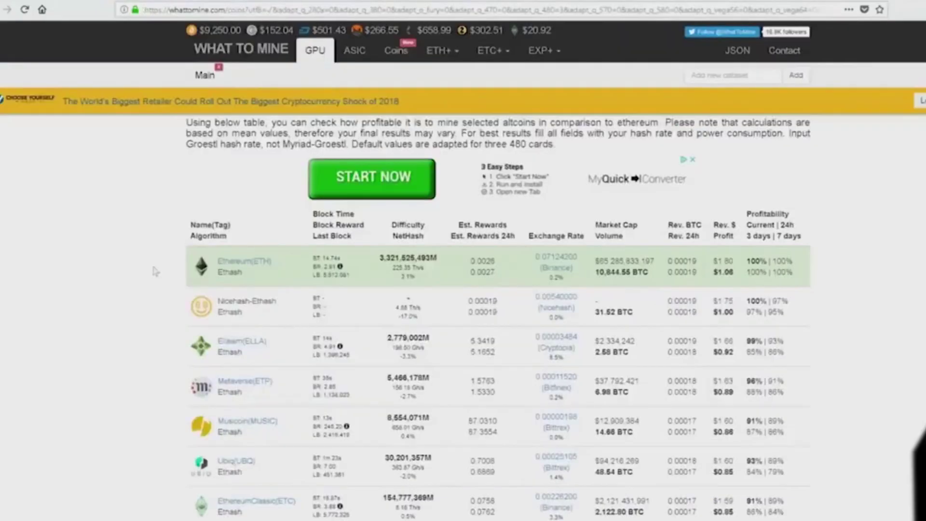
scroll(152, 239, "up", 5)
scroll(152, 239, "up", 1)
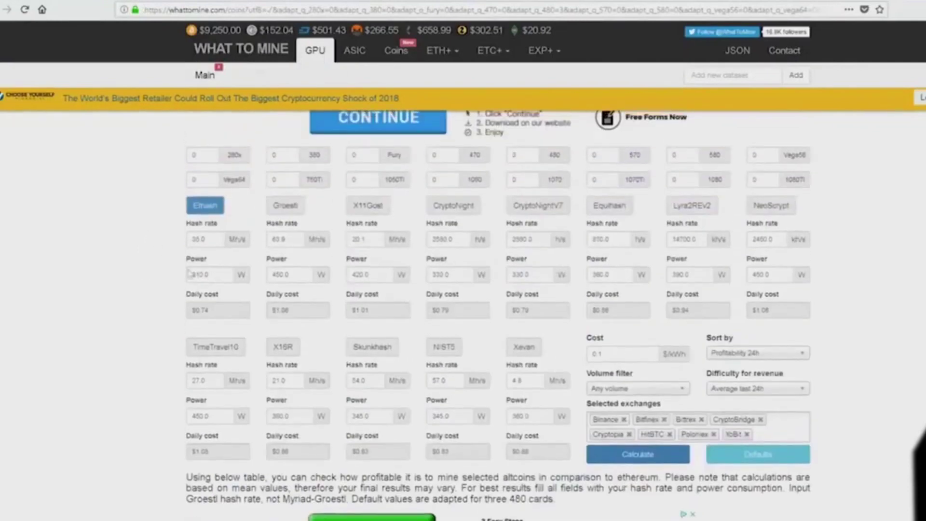
left_click(219, 274)
double_click(219, 274)
type("270")
left_click(623, 456)
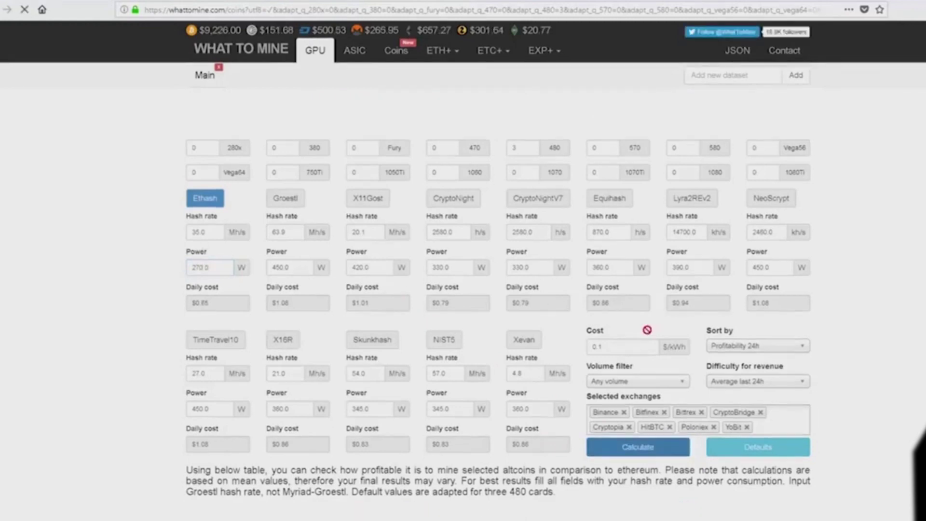
scroll(647, 330, "down", 5)
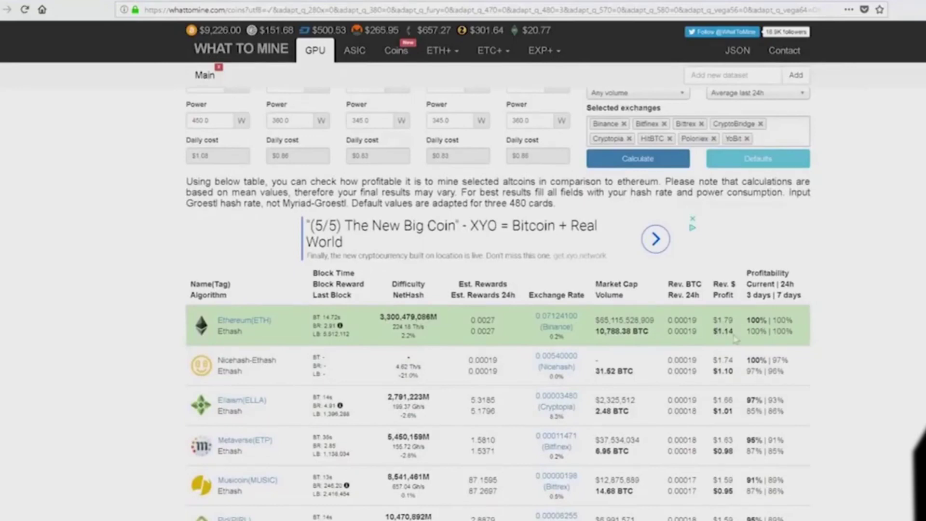
scroll(728, 289, "up", 4)
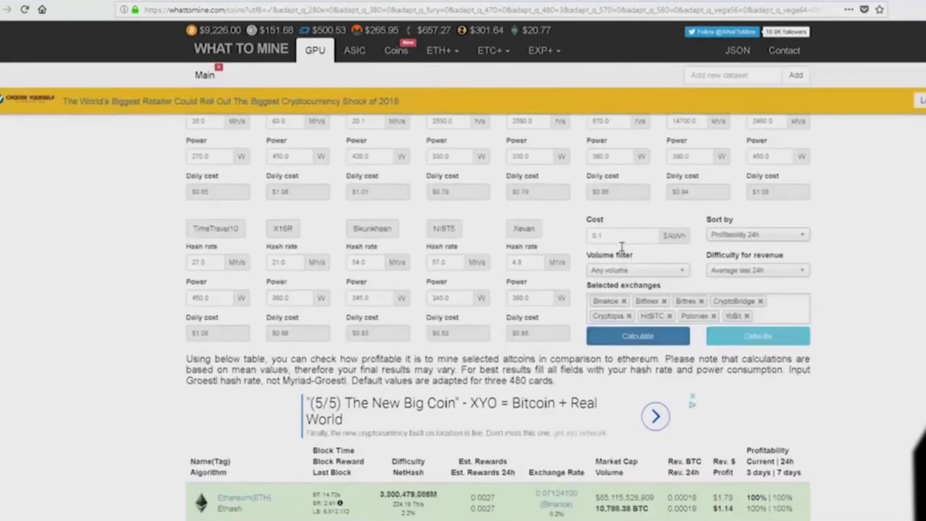
scroll(622, 246, "down", 4)
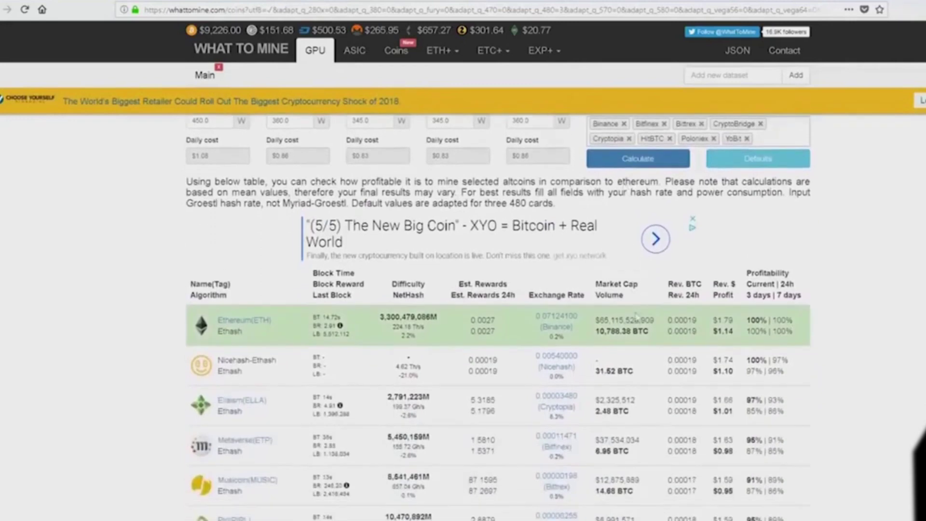
scroll(636, 316, "up", 1)
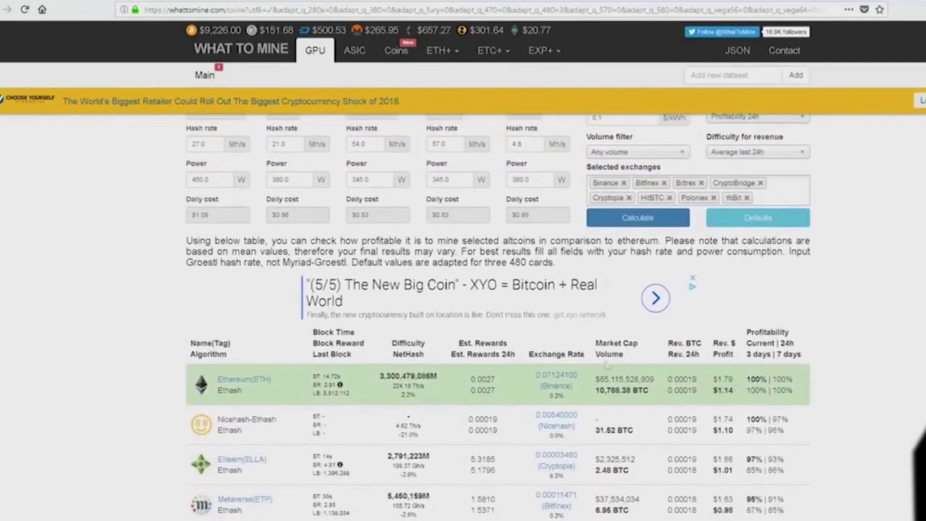
scroll(223, 257, "up", 5)
- Enter 50 Mh/s hash rate and 310 W power for Ethash, then recalculate to show $1.81 profit
left_click_drag(215, 242, 183, 242)
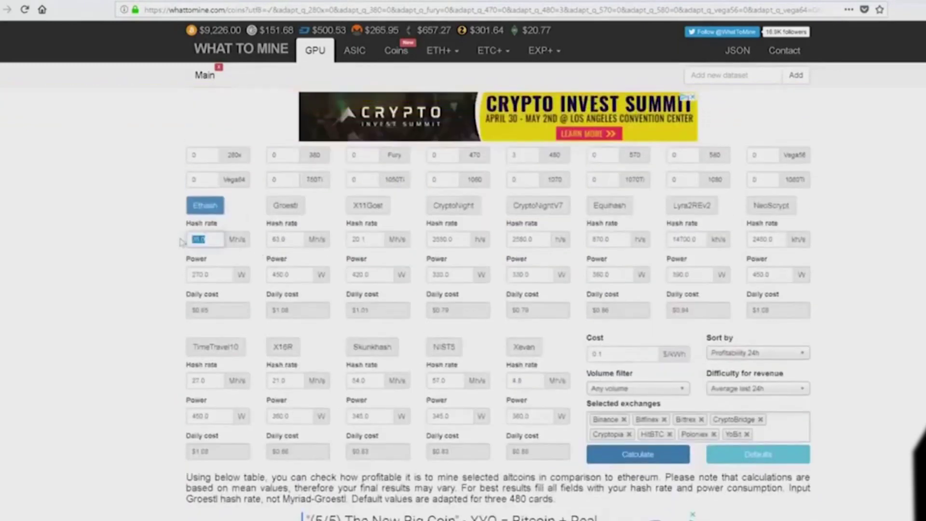
type("50")
left_click_drag(213, 277, 178, 277)
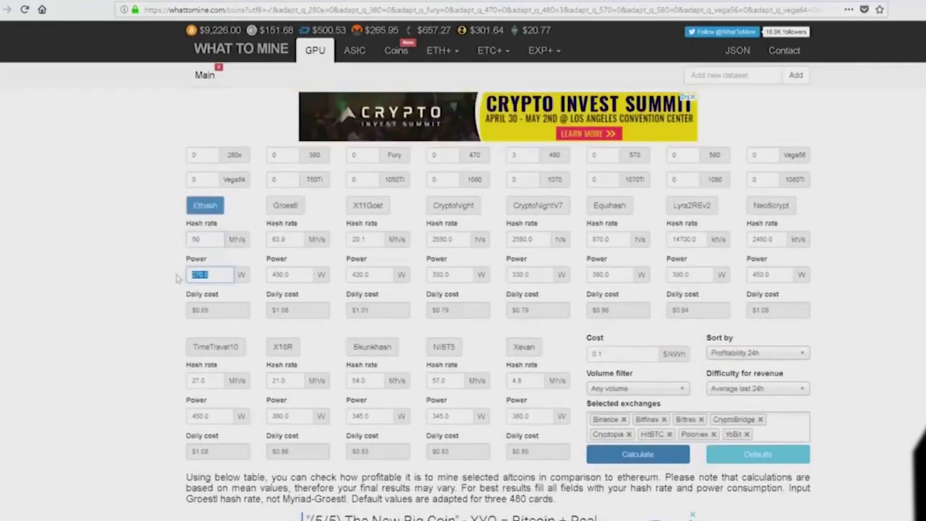
type("310")
left_click(656, 455)
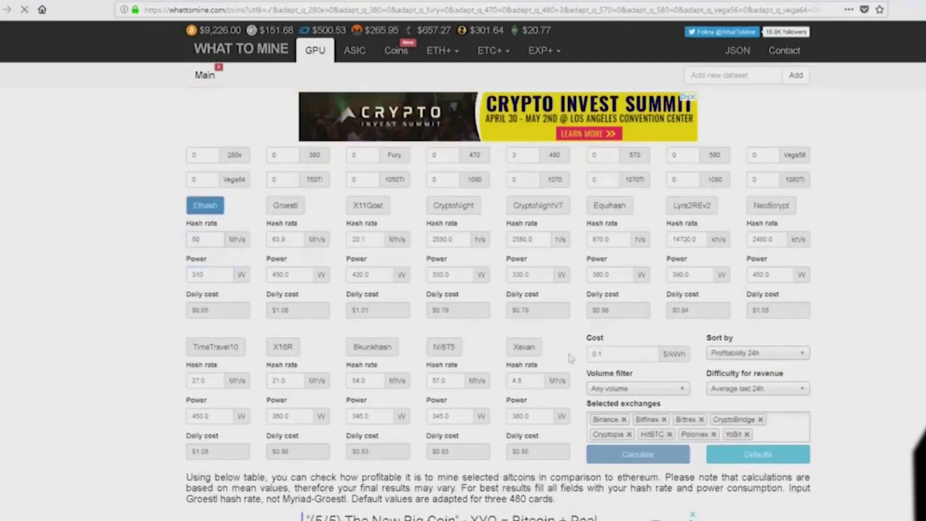
scroll(570, 357, "down", 5)
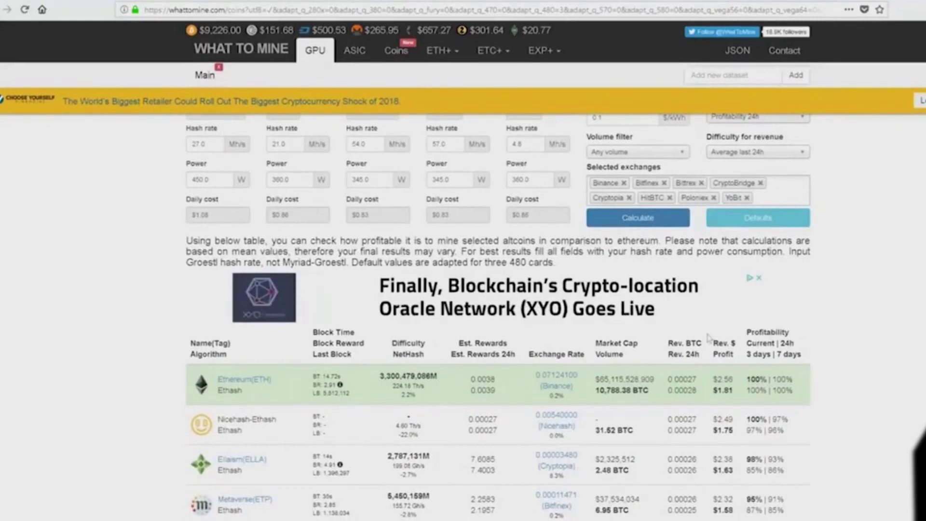
left_click(8, 9)
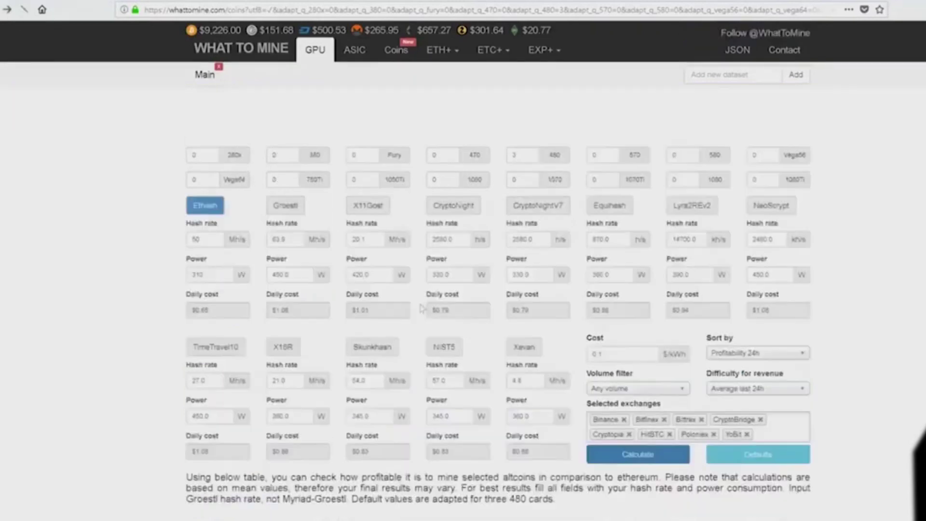
scroll(675, 327, "down", 7)
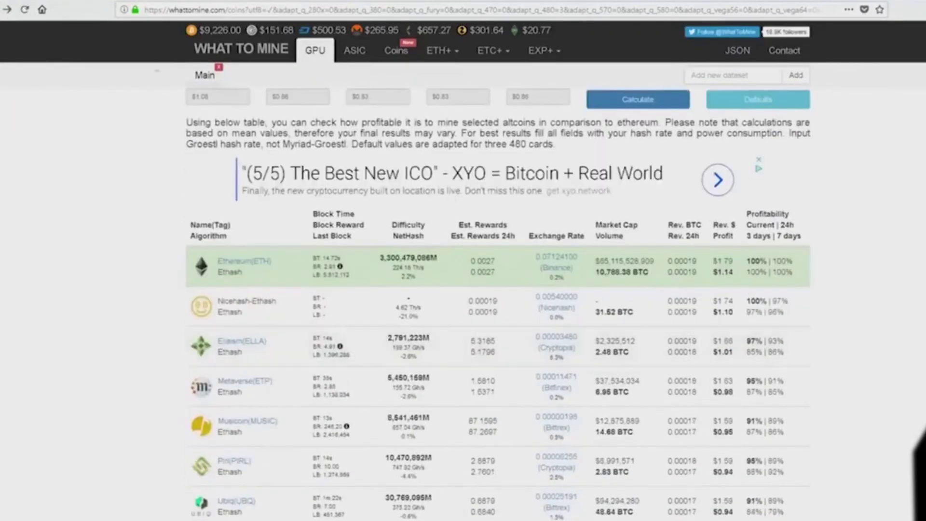
left_click(8, 9)
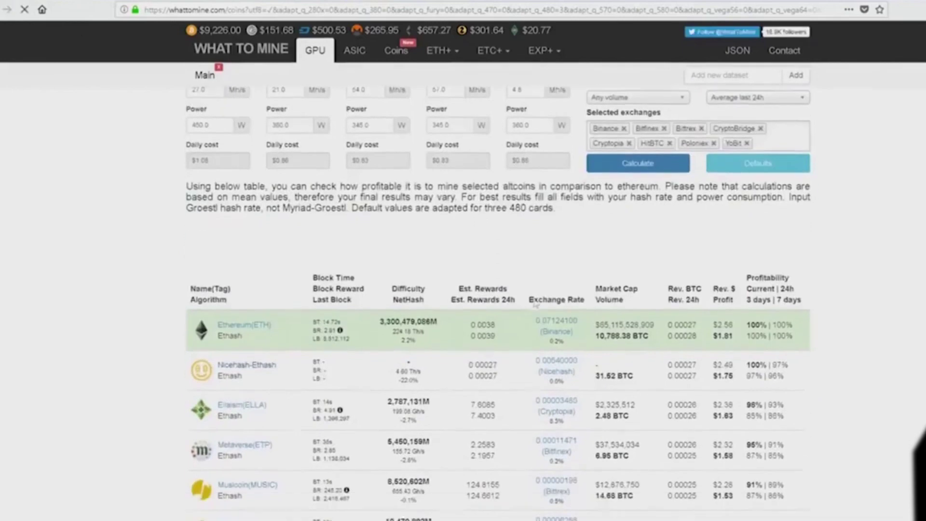